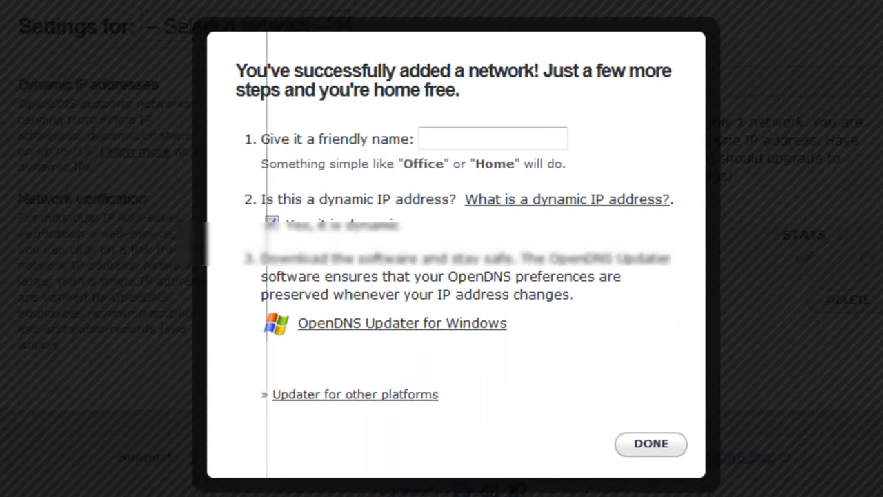
- Enter 'Home' as the new network's friendly name and finish adding it
text(Home)
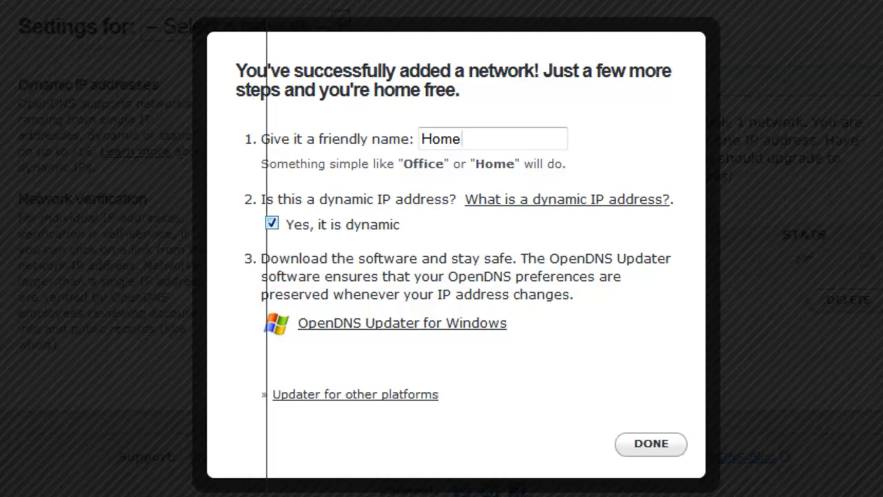
key(Return)
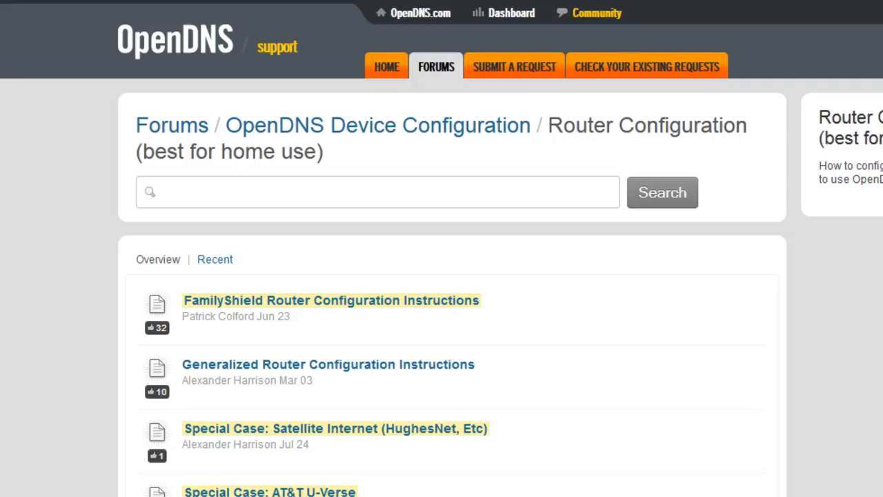
- Browse the Router Configuration forum list and open the Linksys (Cisco) Router Configuration topic
scroll(441, 276, down, 12)
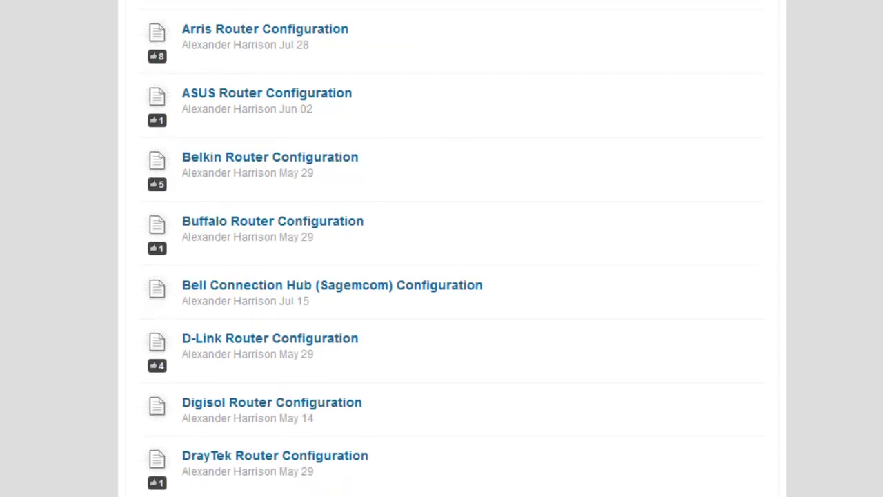
scroll(441, 275, down, 2)
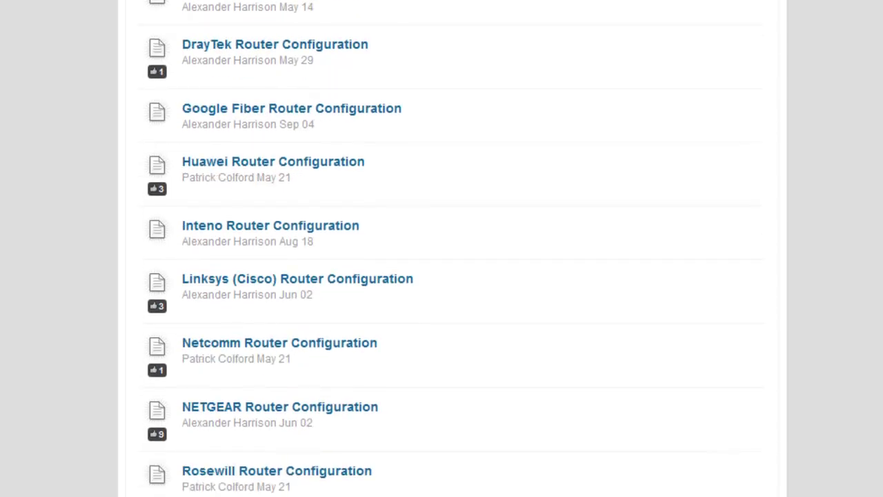
scroll(441, 276, down, 4)
scroll(441, 276, up, 5)
scroll(441, 275, down, 5)
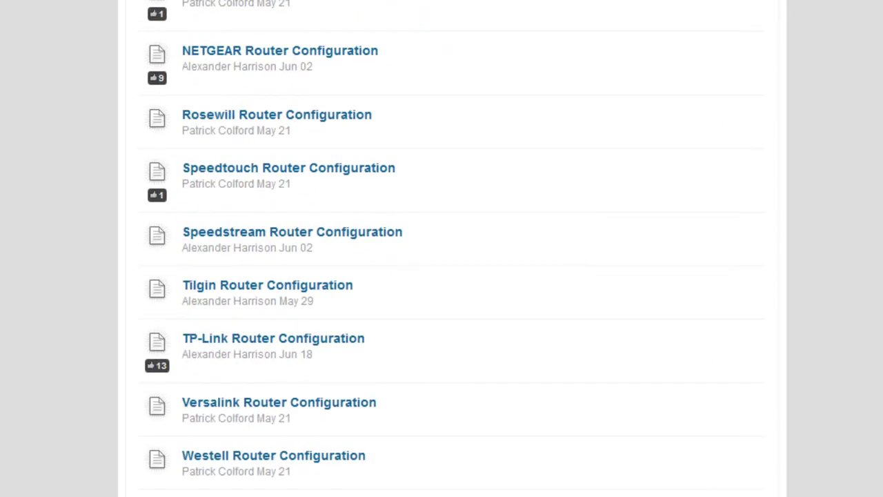
scroll(441, 276, up, 4)
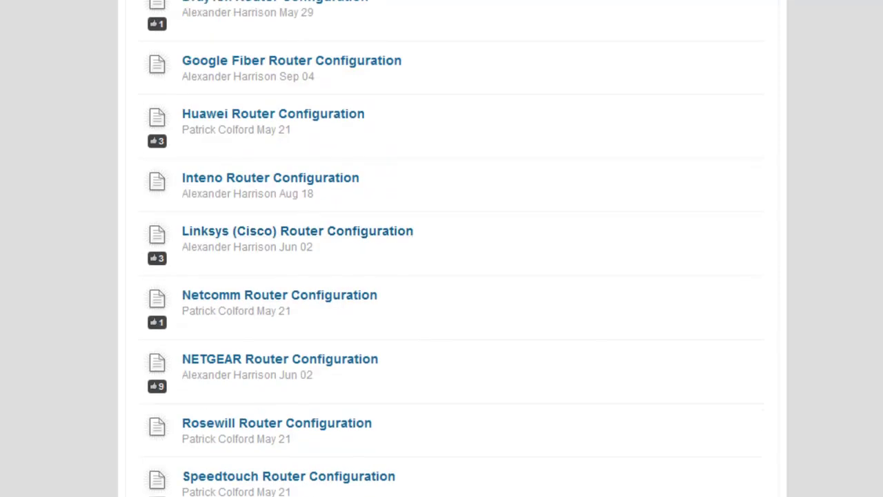
scroll(441, 276, up, 4)
scroll(276, 207, up, 3)
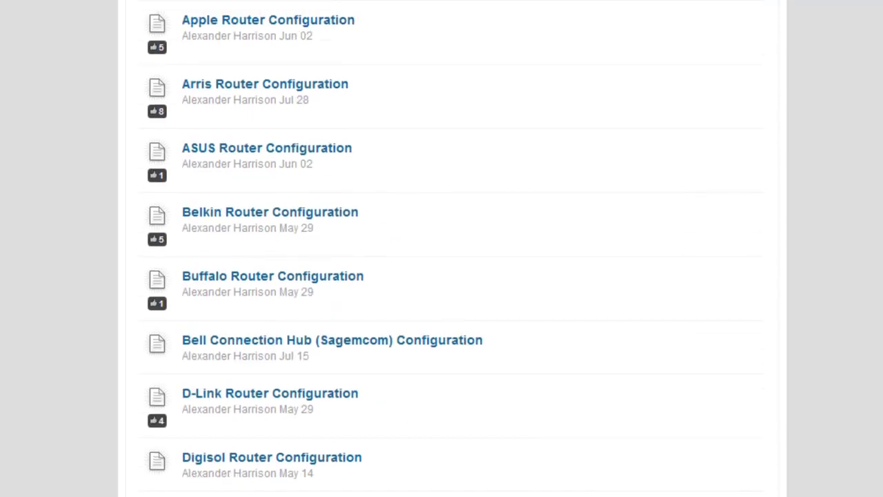
scroll(276, 138, down, 10)
scroll(276, 117, up, 3)
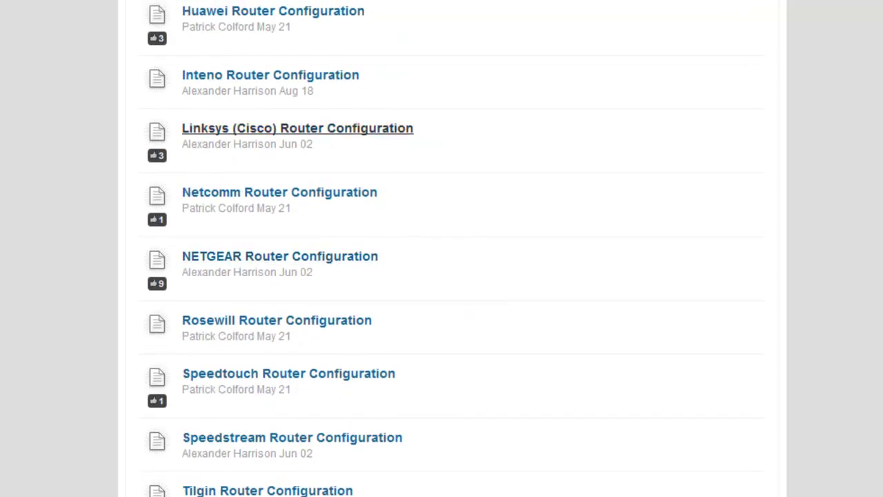
click(297, 128)
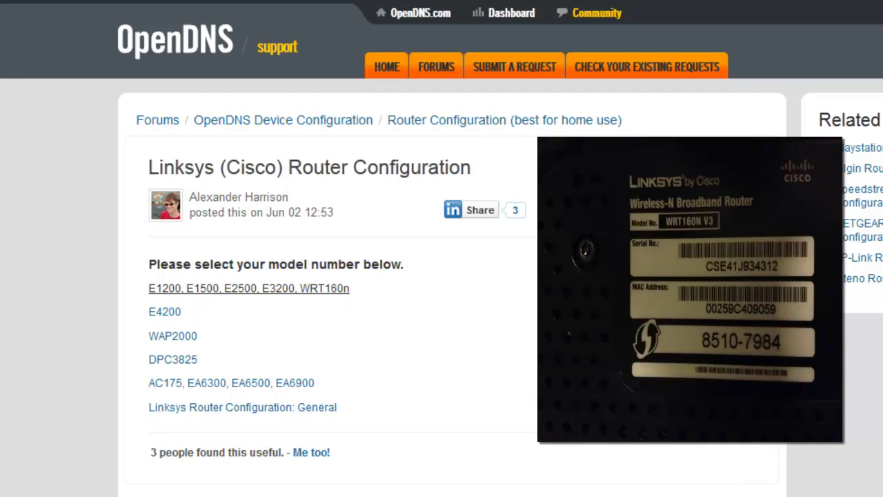
- Open the E1200, E1500, E2500, E3200, WRT160n setup guide and read through its steps
click(304, 288)
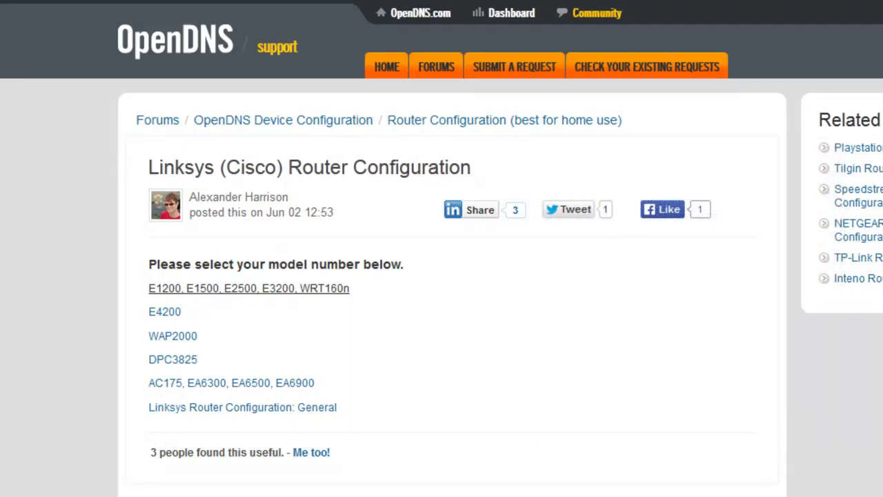
scroll(441, 276, down, 3)
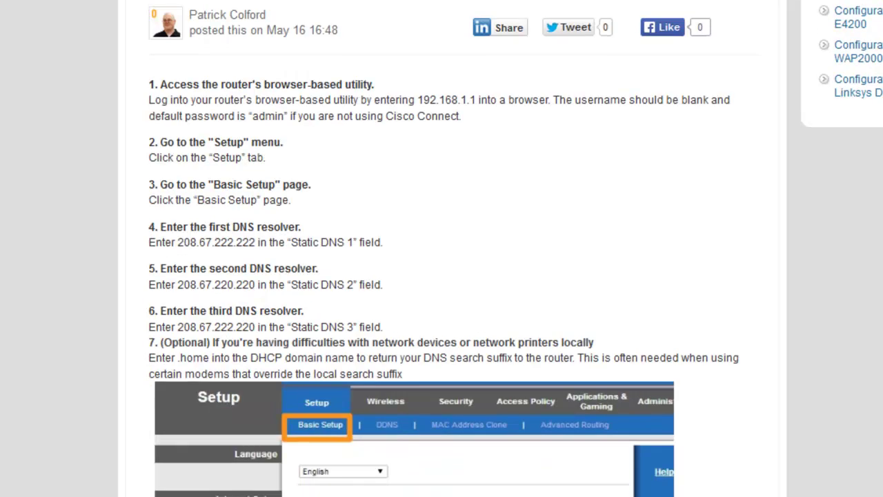
scroll(441, 276, down, 3)
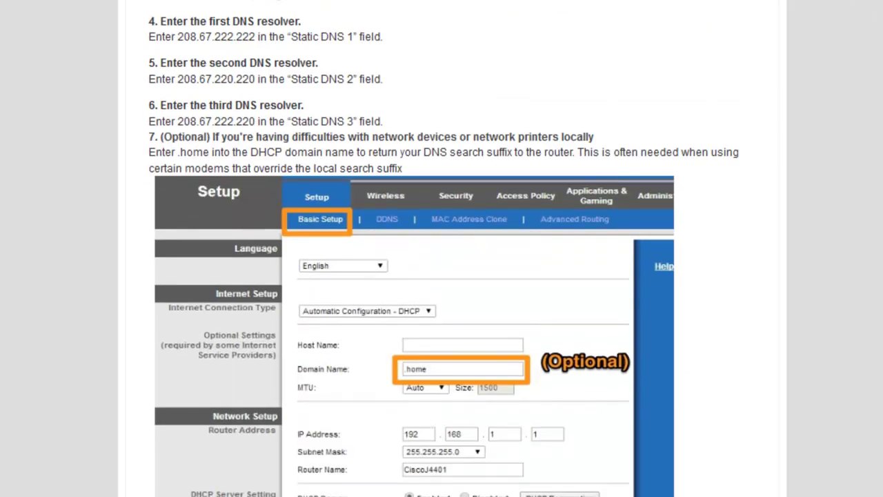
scroll(442, 249, up, 2)
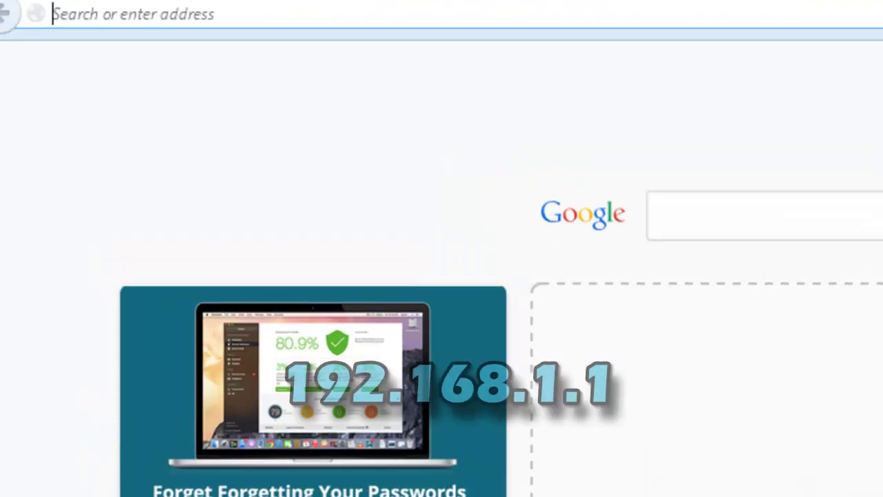
- Load 192.168.1.1 and enter the router's admin username and password
text(192)
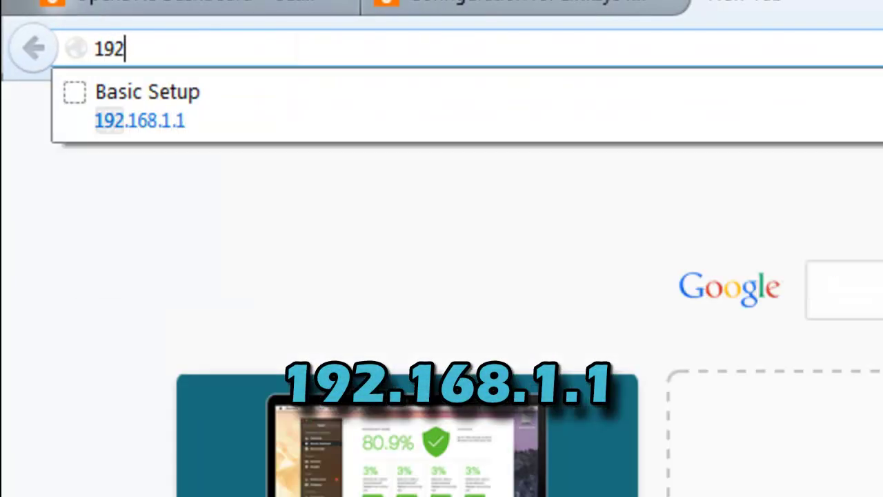
text(.168.1.1)
key(Return)
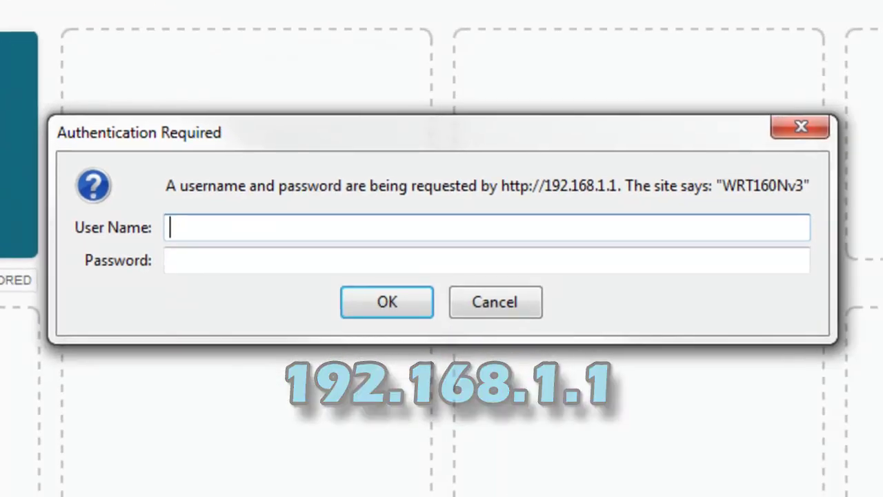
text(admin)
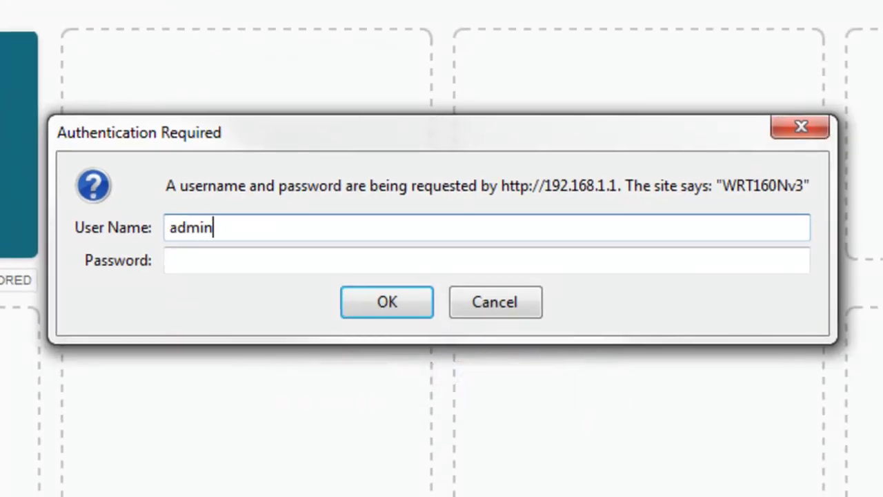
key(Tab)
text(admin)
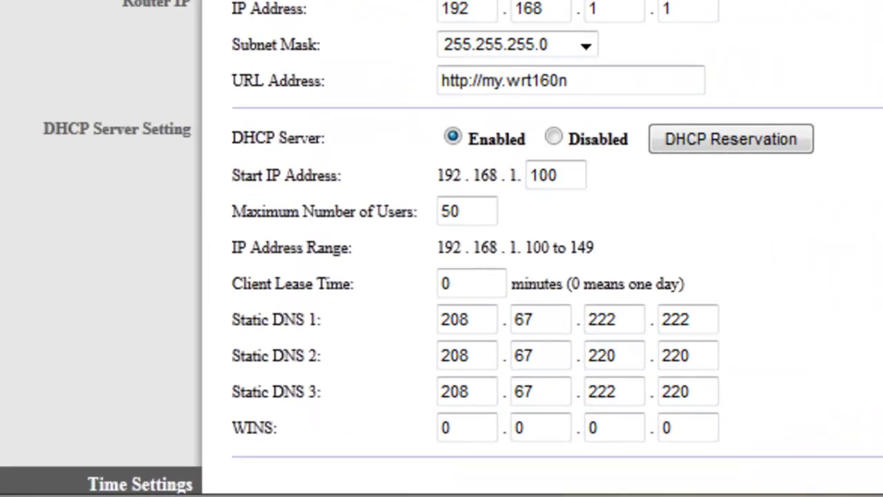
- Toggle the DHCP server off and back on, leaving it Enabled on Basic Setup
click(553, 136)
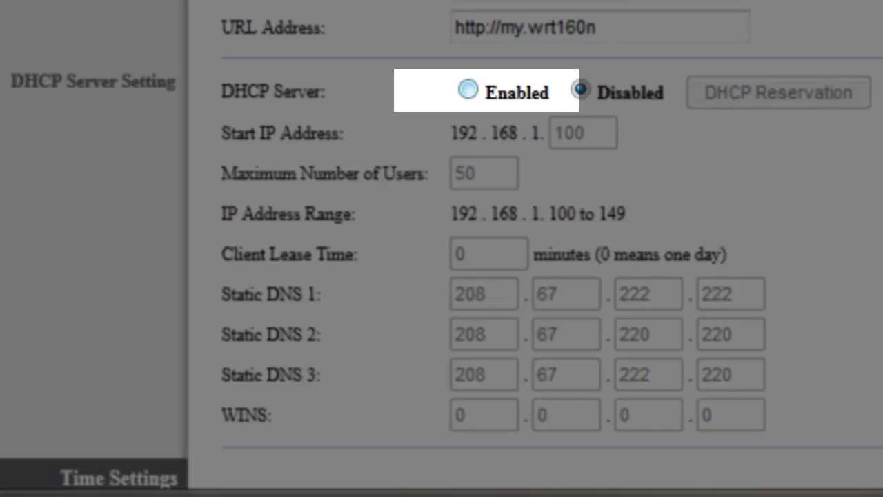
click(468, 89)
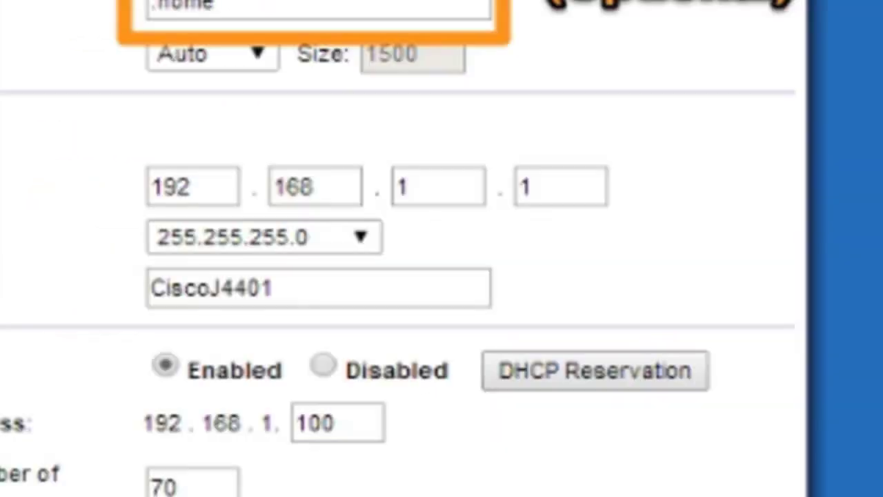
scroll(442, 276, up, 5)
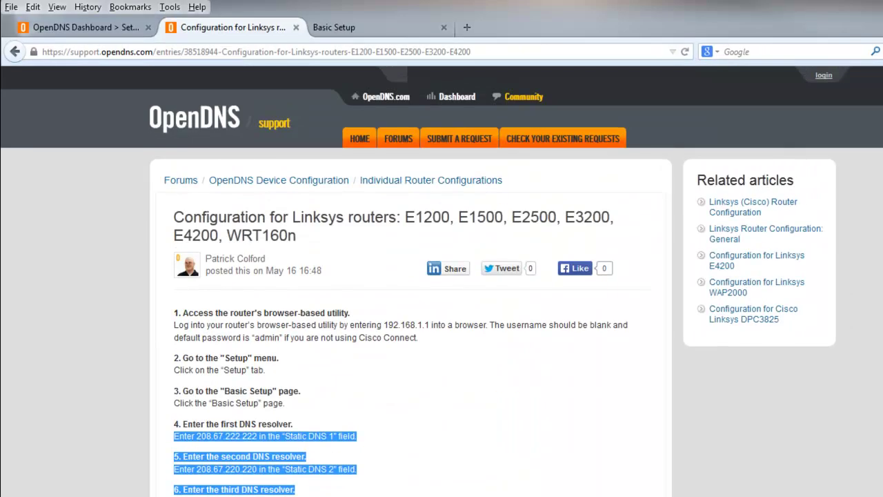
scroll(441, 275, down, 5)
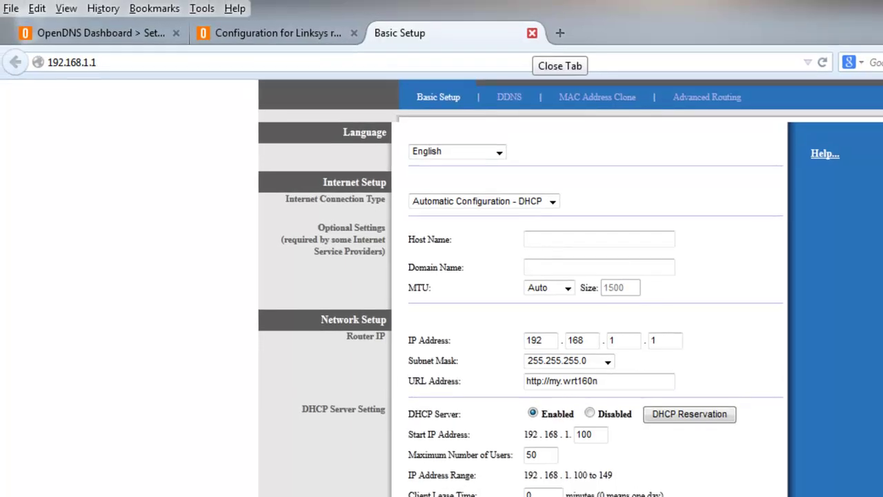
- Close the router utility, return to OpenDNS Dashboard, and open the Home network's settings
click(528, 34)
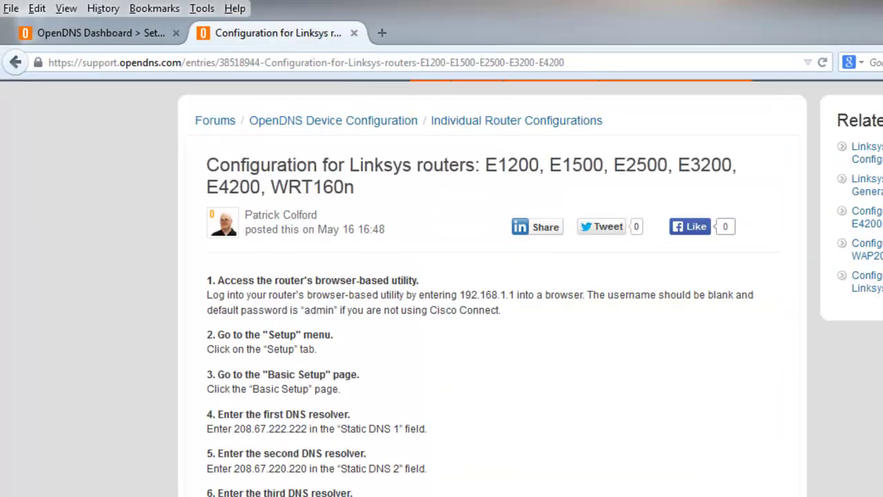
key(ctrl+Tab)
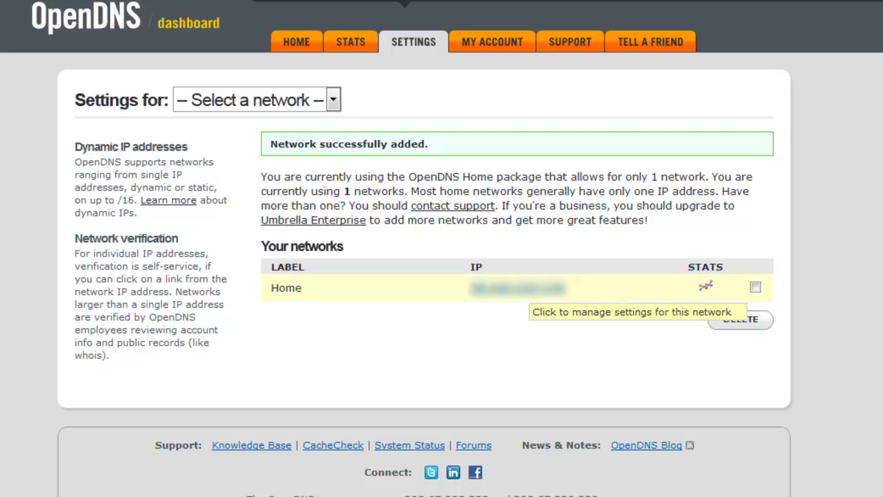
click(528, 288)
scroll(442, 248, down, 3)
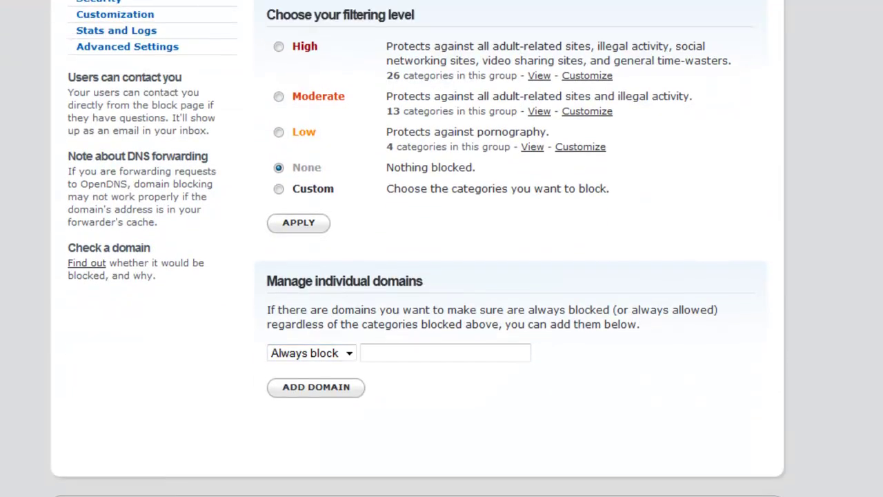
scroll(442, 248, up, 1)
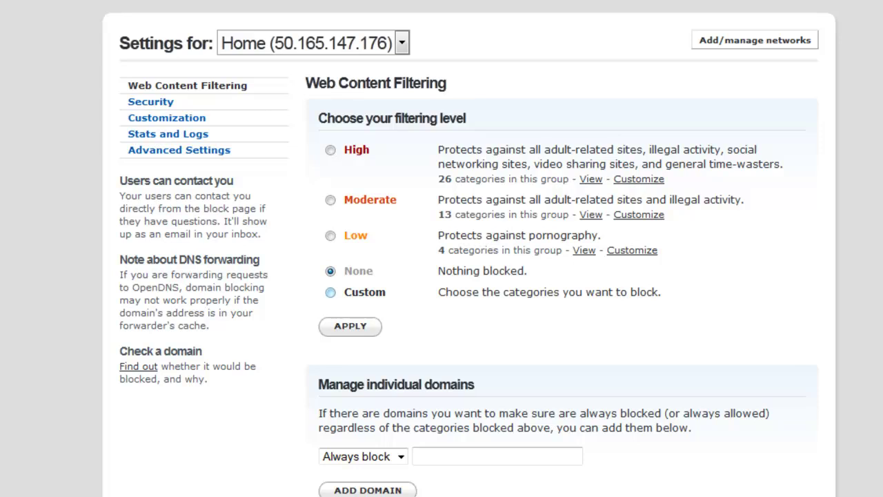
click(330, 235)
click(330, 199)
click(330, 150)
click(330, 292)
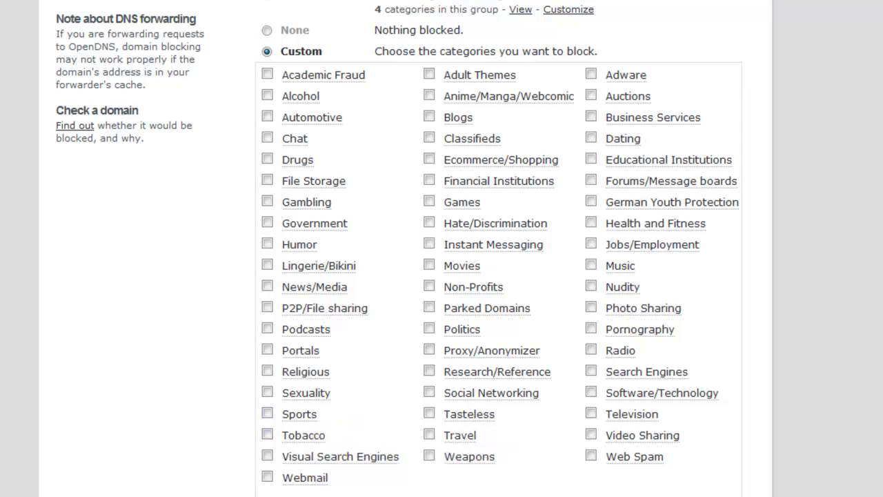
scroll(267, 38, down, 2)
scroll(267, 39, down, 1)
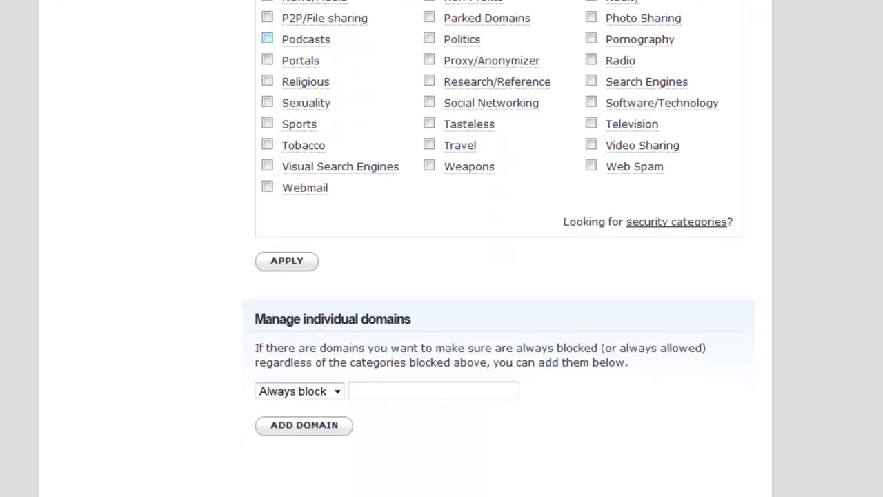
click(433, 390)
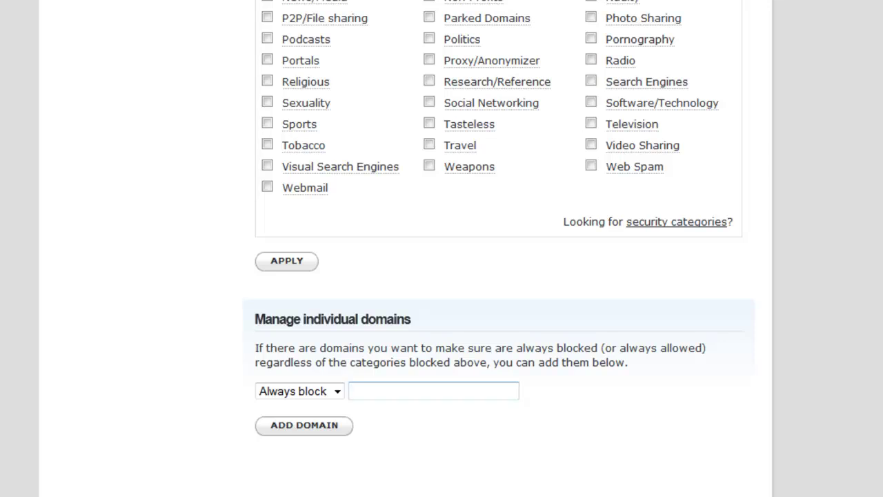
scroll(441, 248, up, 1)
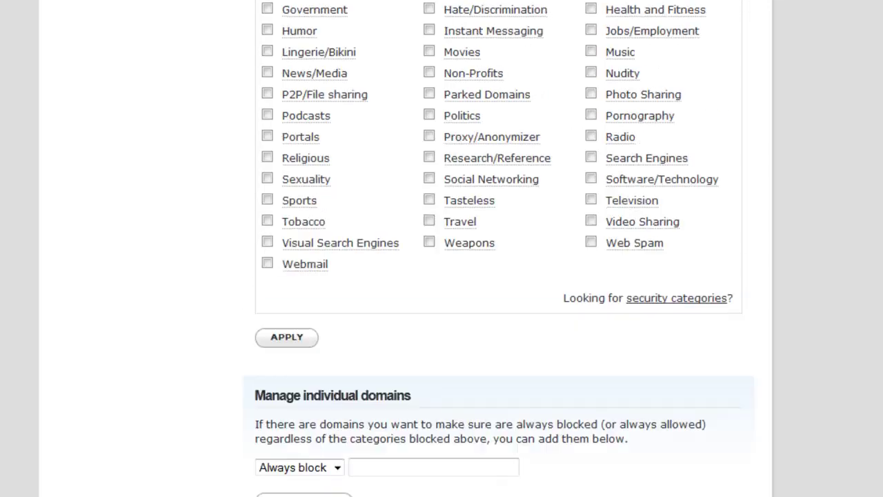
scroll(442, 248, up, 1)
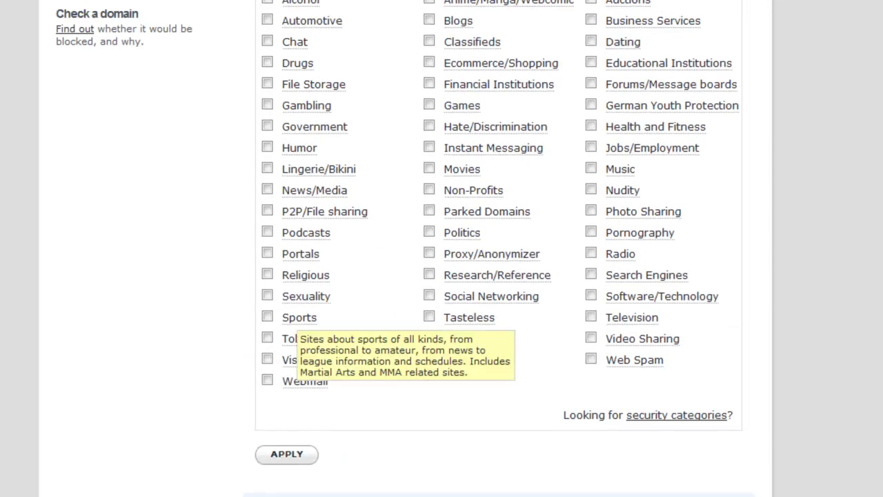
scroll(299, 318, down, 3)
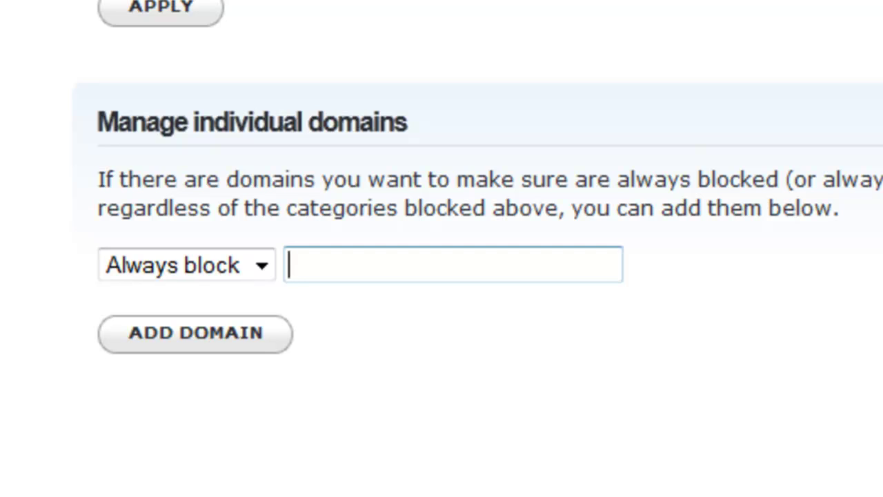
- Always block facebook.com, restricting the block to just that individual domain
text(facebook,)
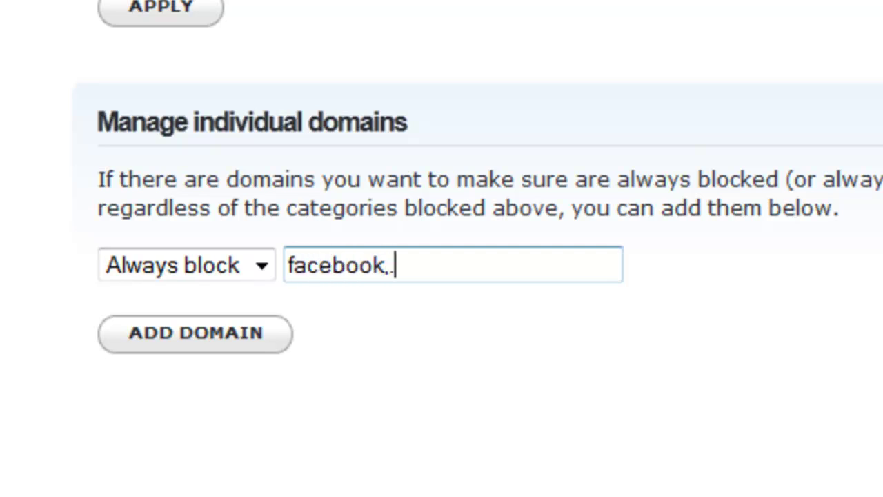
key(BackSpace)
text(.com)
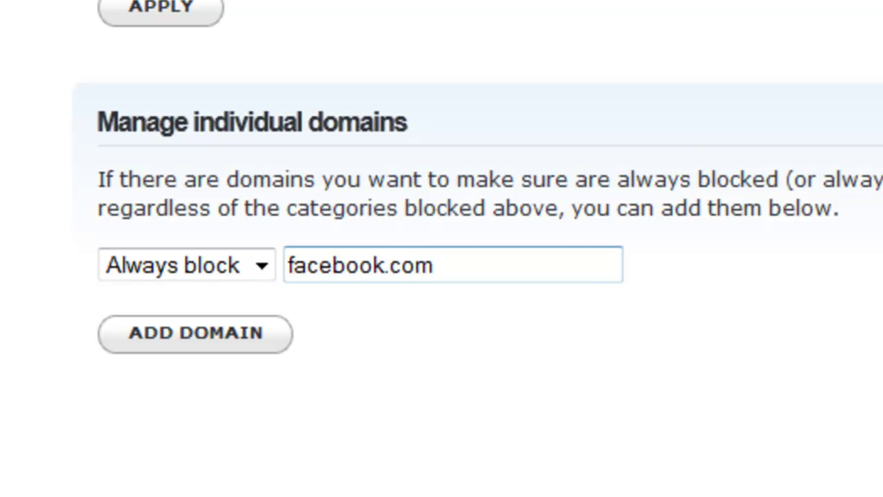
key(Return)
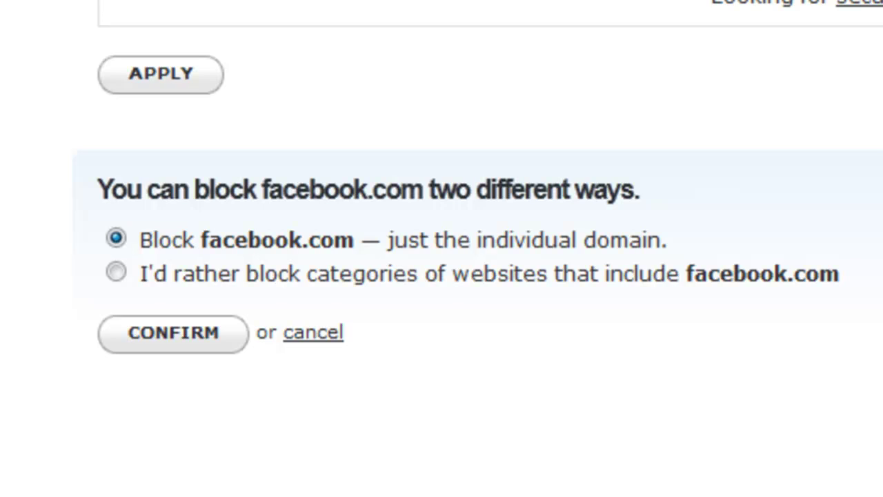
key(Return)
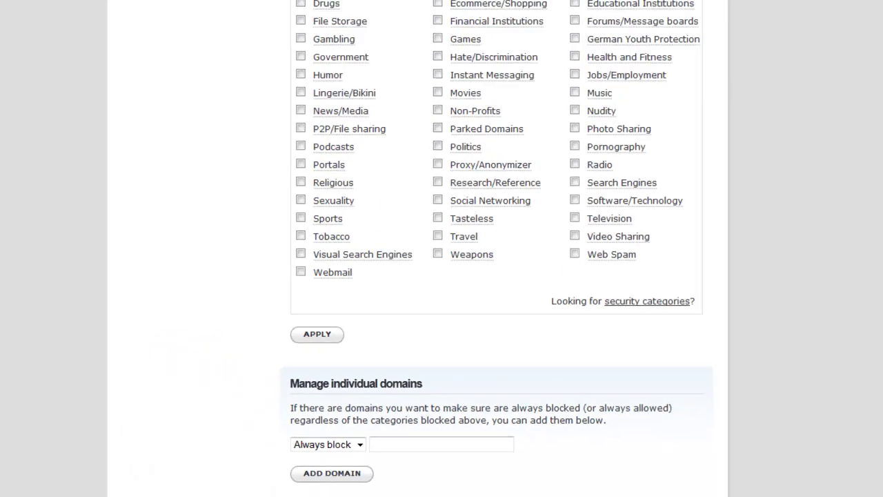
scroll(493, 276, up, 5)
scroll(493, 276, down, 5)
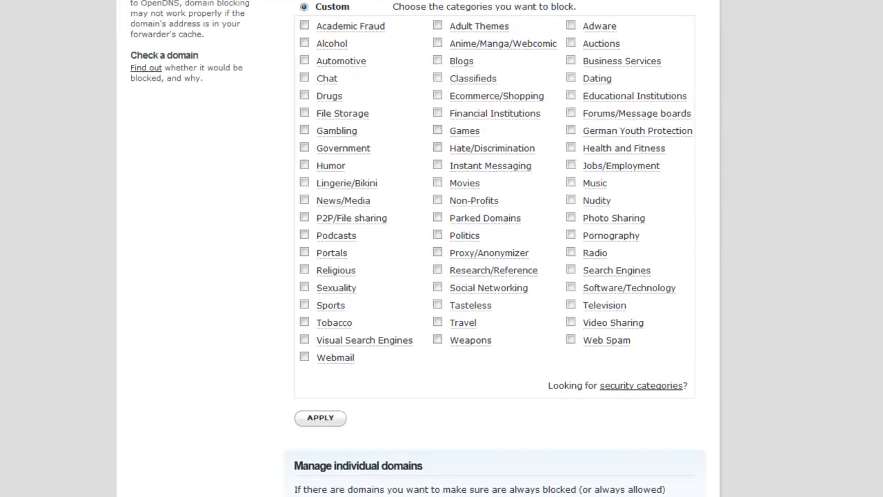
scroll(493, 276, up, 3)
scroll(493, 276, up, 3)
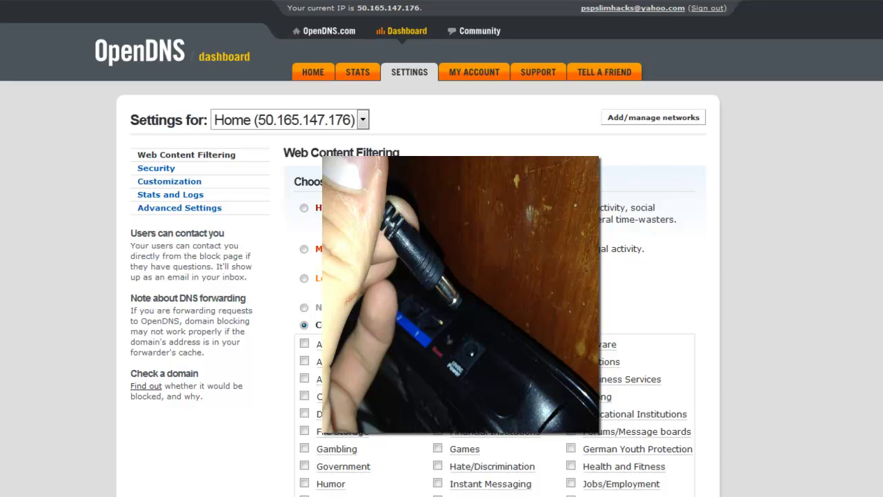
scroll(441, 276, down, 5)
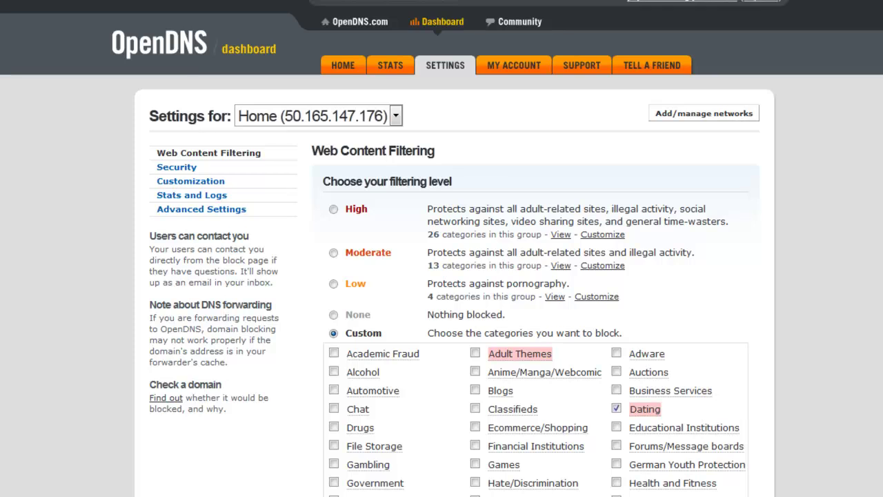
scroll(442, 276, down, 3)
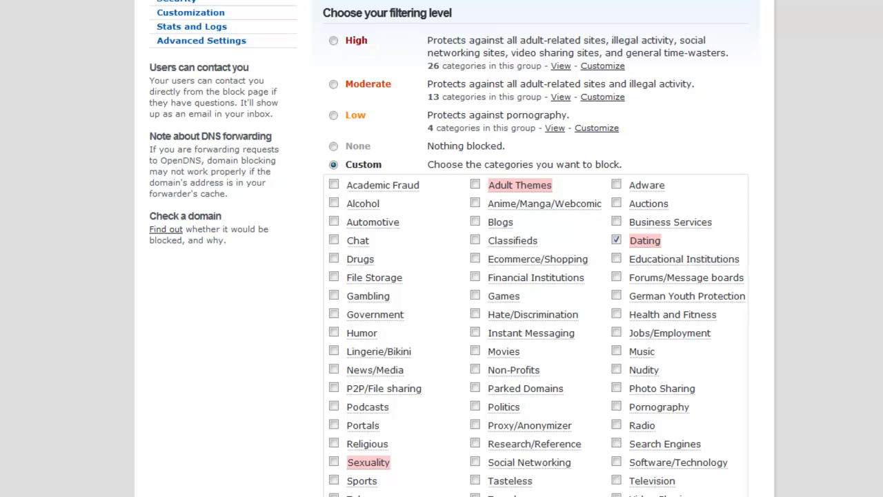
scroll(442, 276, down, 3)
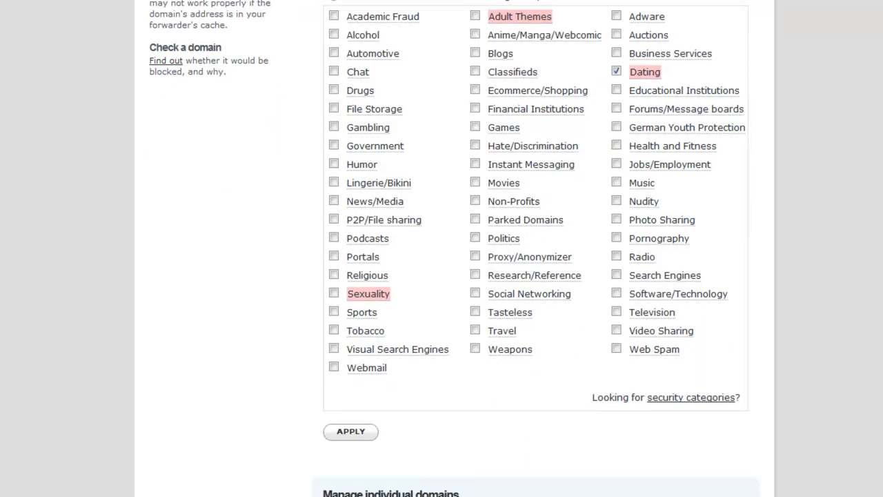
scroll(441, 276, up, 3)
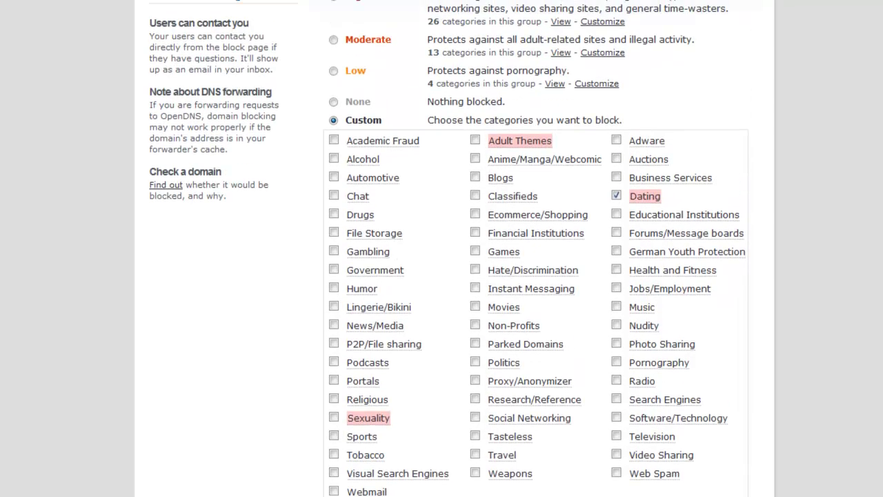
scroll(441, 276, down, 5)
scroll(442, 276, down, 4)
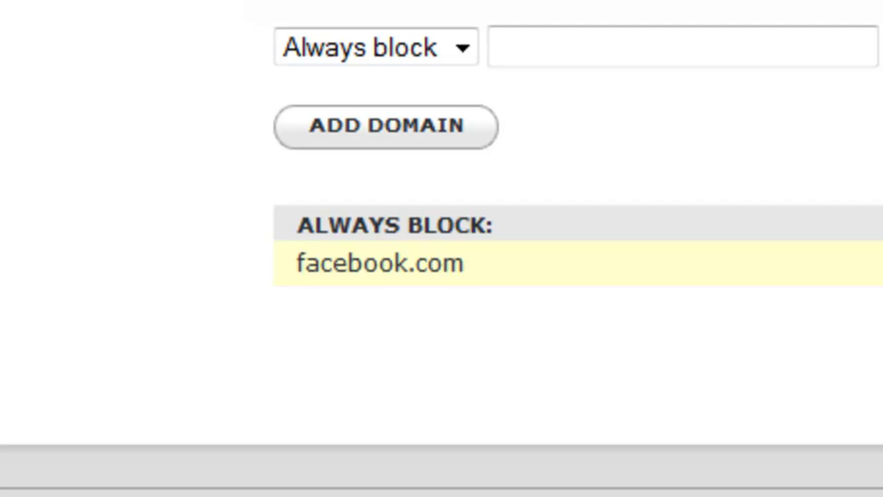
scroll(441, 248, up, 8)
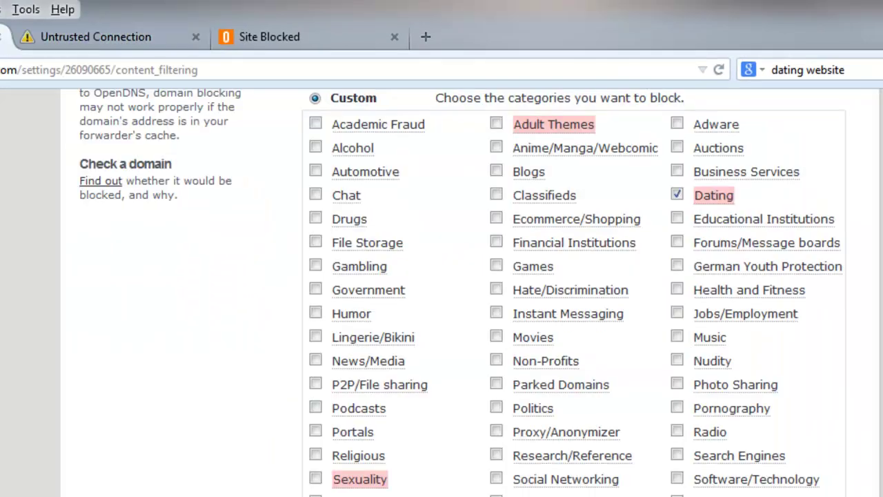
- Expand the certificate error's Technical Details and highlight opendns.com as the only valid name
scroll(441, 276, down, 4)
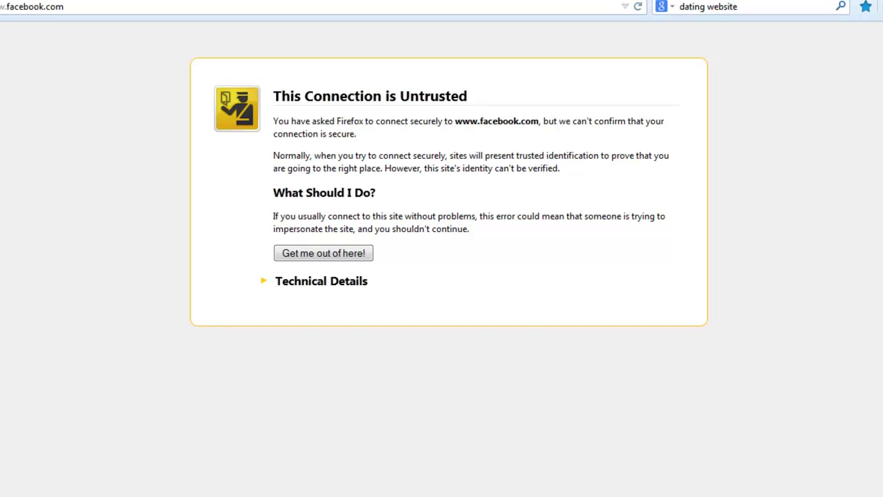
click(321, 281)
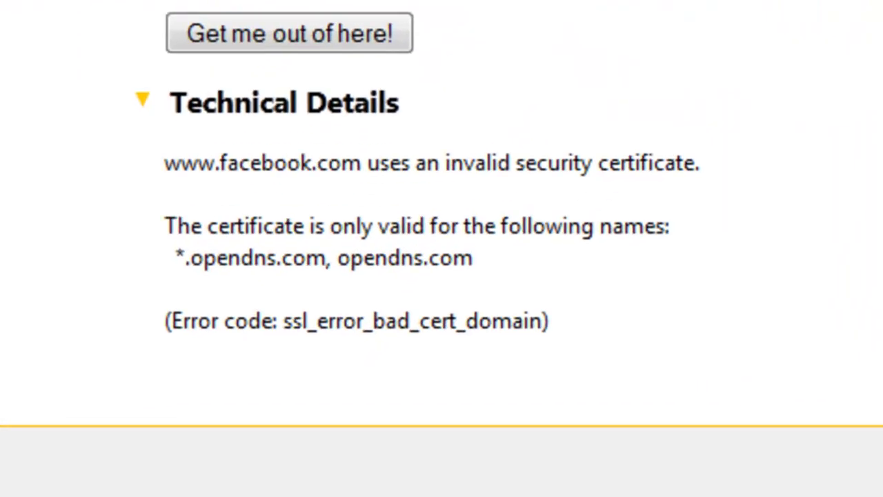
drag(188, 256, 326, 256)
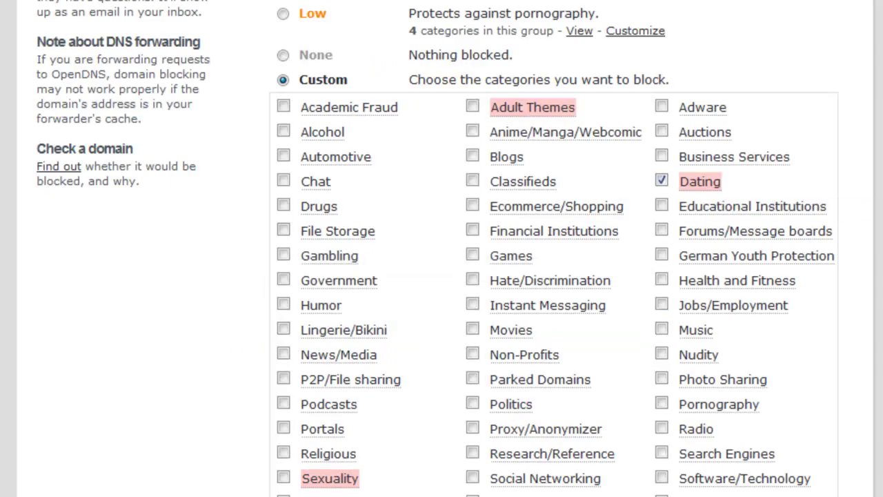
- Highlight the custom category list, then the untrusted connection explanation text
drag(296, 79, 814, 491)
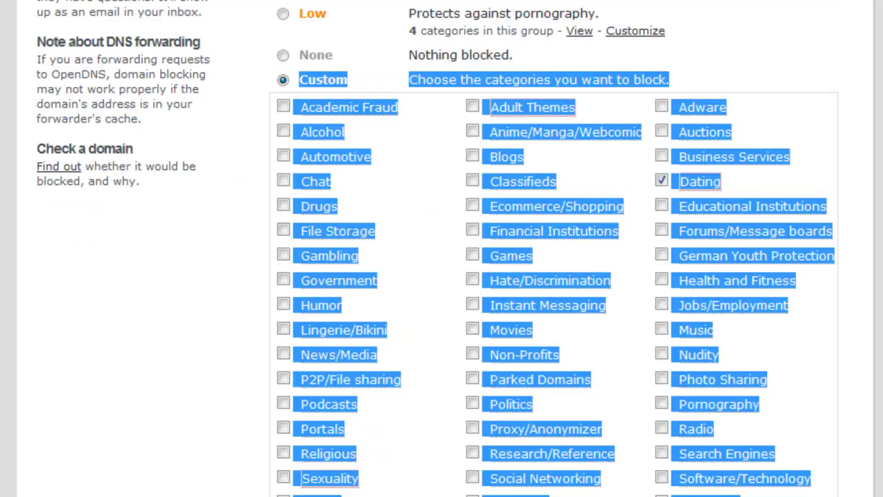
scroll(442, 249, down, 6)
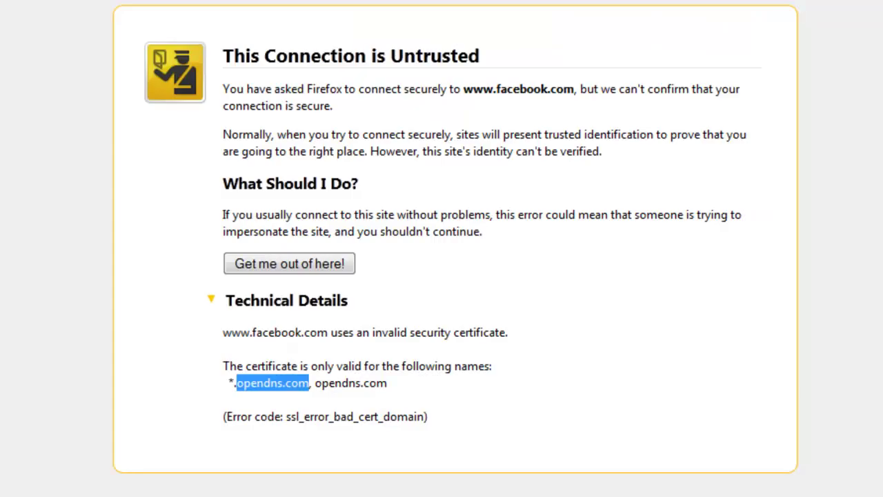
drag(222, 55, 492, 365)
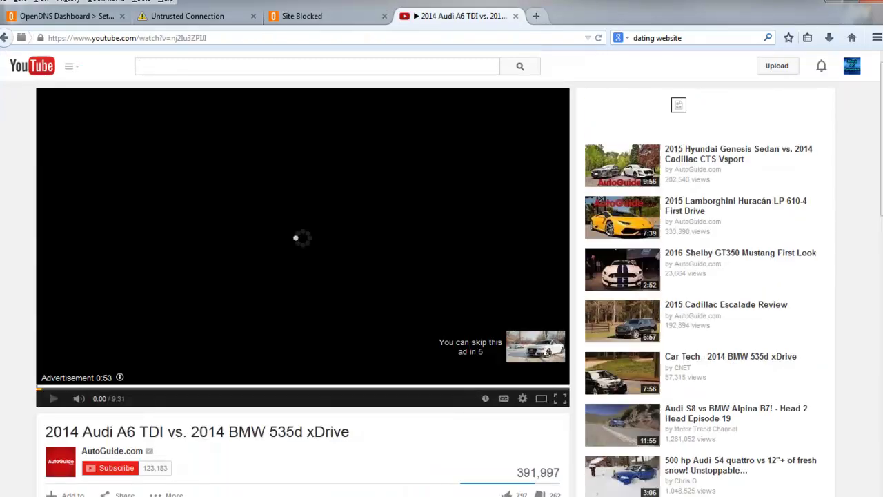
- Close the YouTube and empty tabs and return to the Home network's filtering settings
key(ctrl+t)
click(516, 16)
click(516, 16)
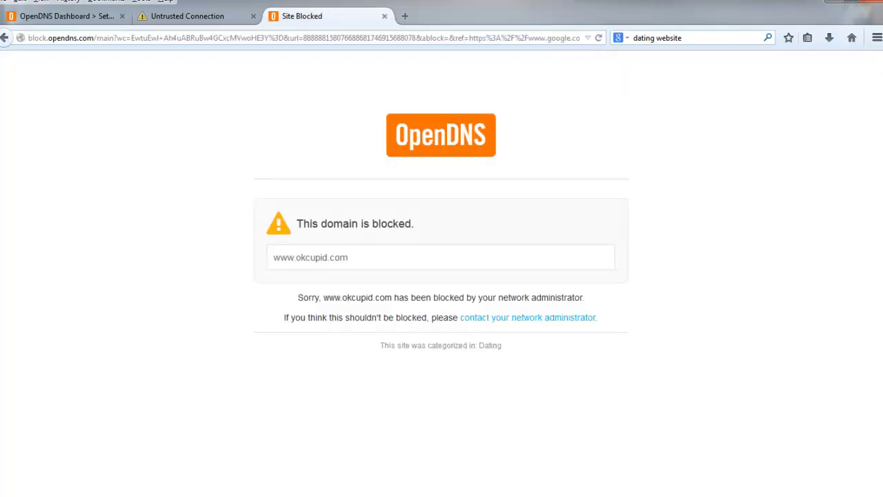
click(62, 16)
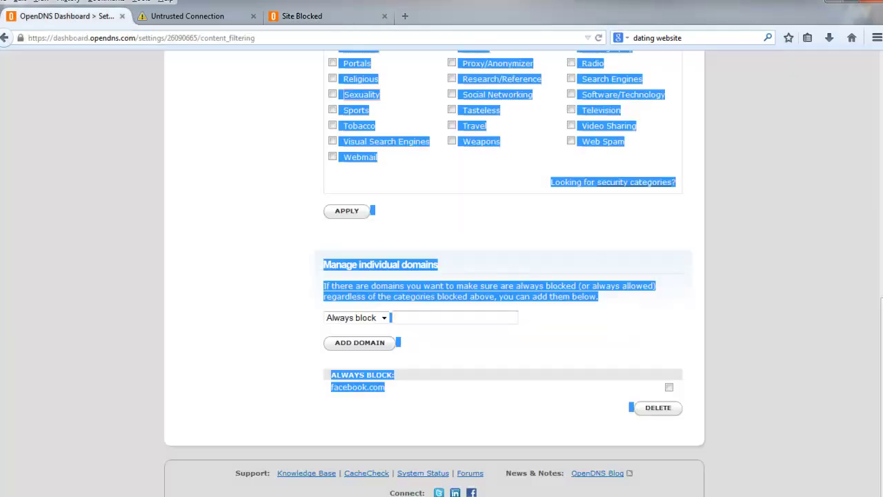
scroll(435, 273, up, 5)
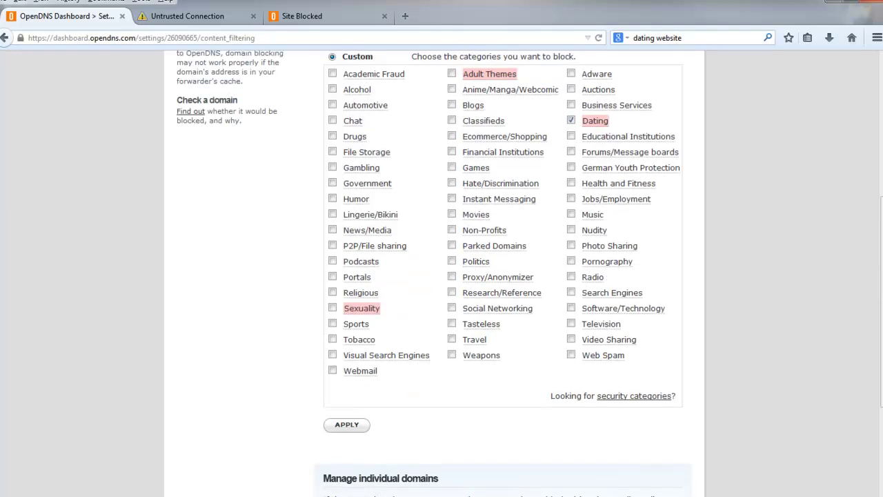
scroll(597, 124, down, 4)
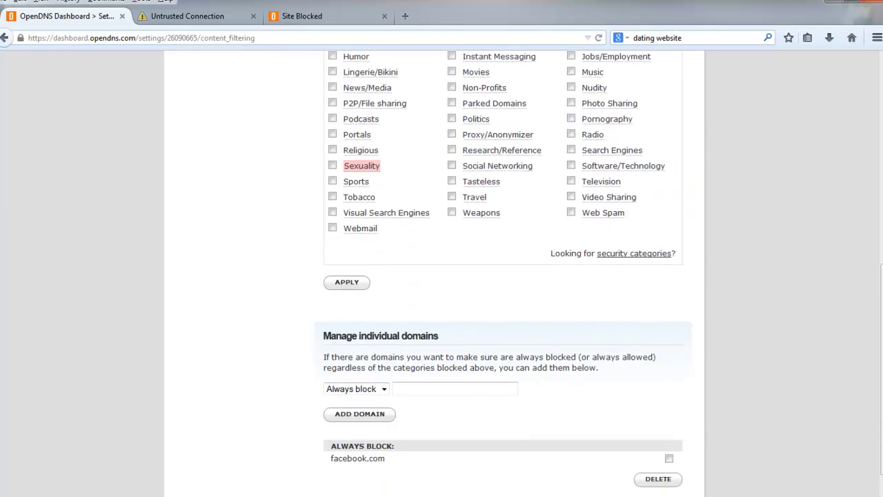
scroll(442, 275, up, 5)
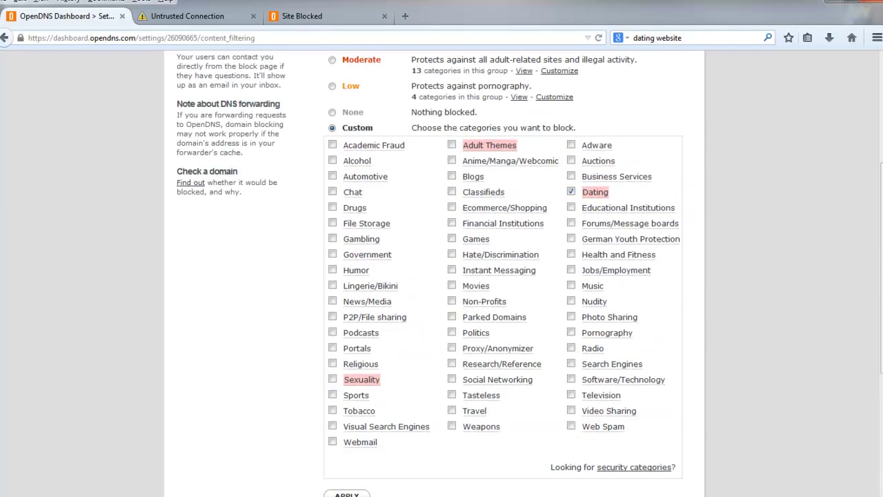